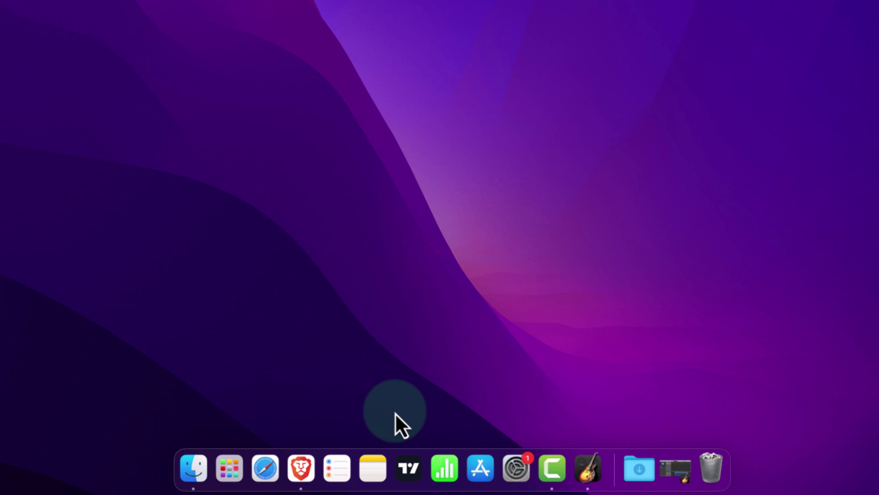
Step: Show the Desktop & Dock pane in System Settings
click(524, 481)
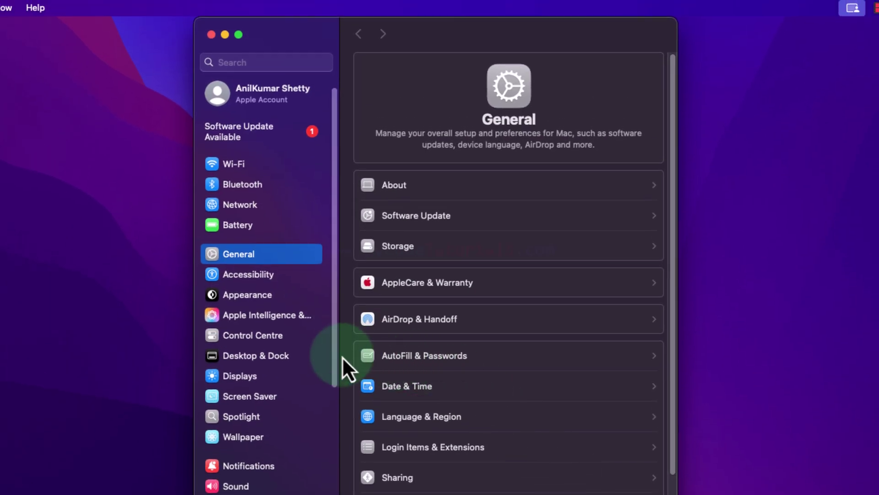
click(275, 357)
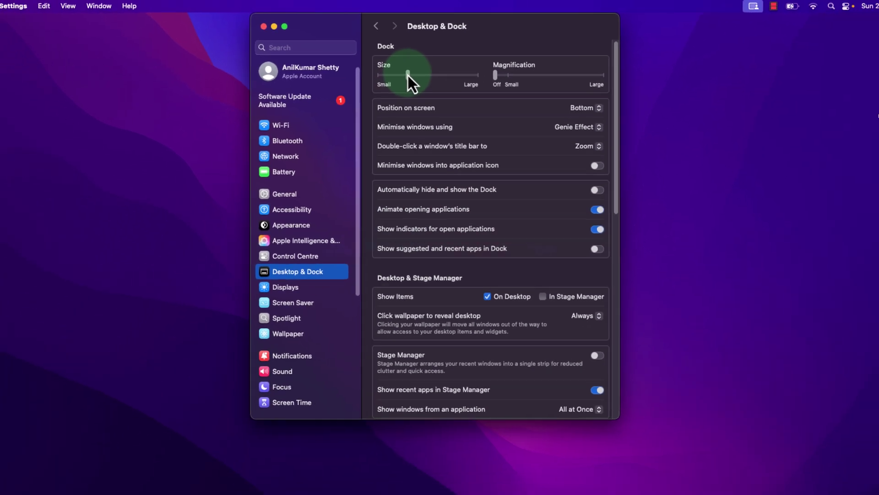
Step: Drag the Size slider right so the Dock grows noticeably larger
drag(409, 74, 434, 67)
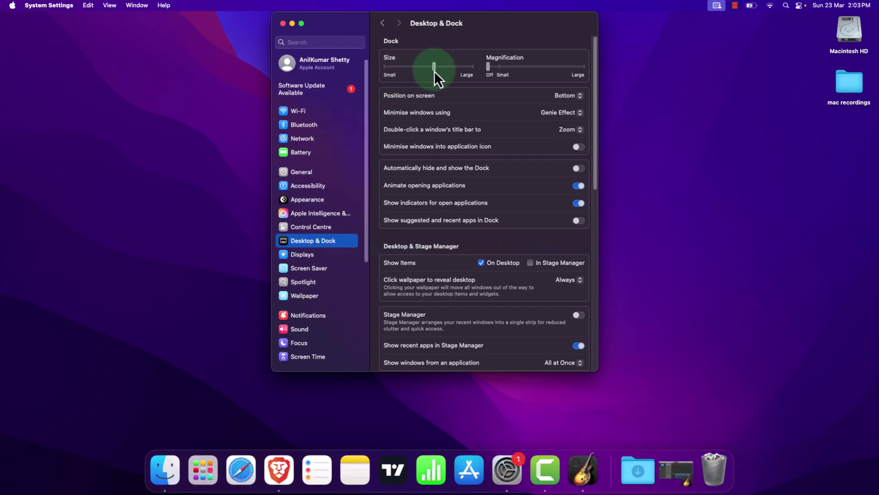
drag(435, 70, 439, 71)
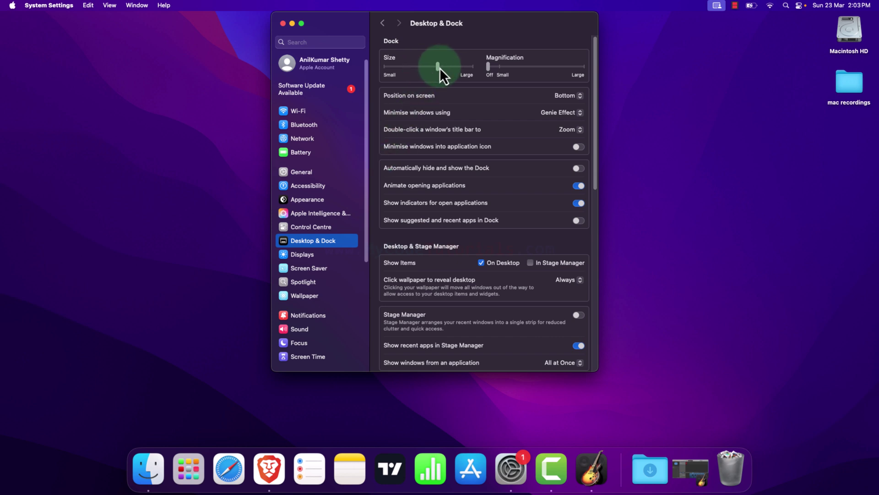
mouse_move(439, 67)
mouse_down()
mouse_move(421, 72)
mouse_move(441, 75)
mouse_up()
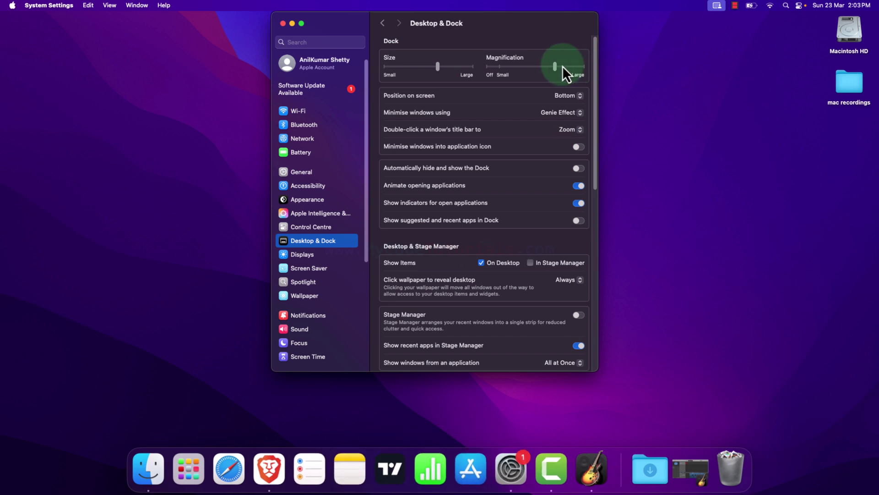
Step: Raise Magnification near maximum to test it, then set it back to Off and reduce the Dock size
drag(558, 68, 575, 76)
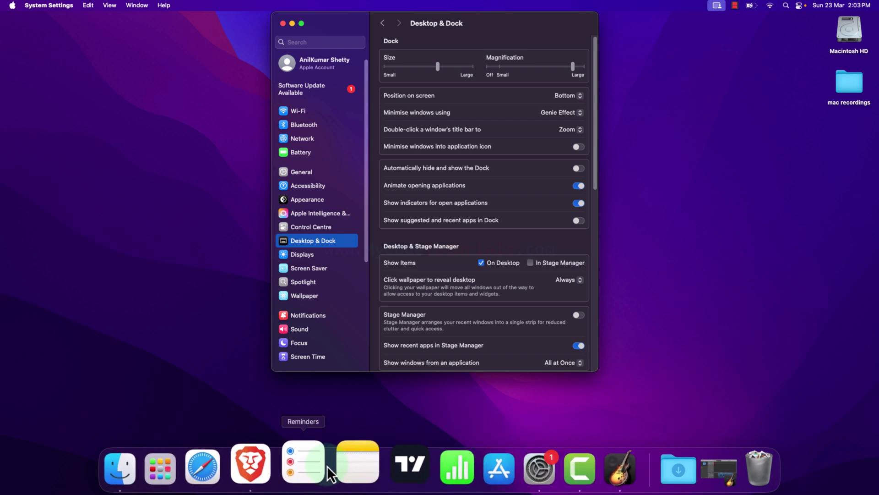
drag(523, 68, 498, 71)
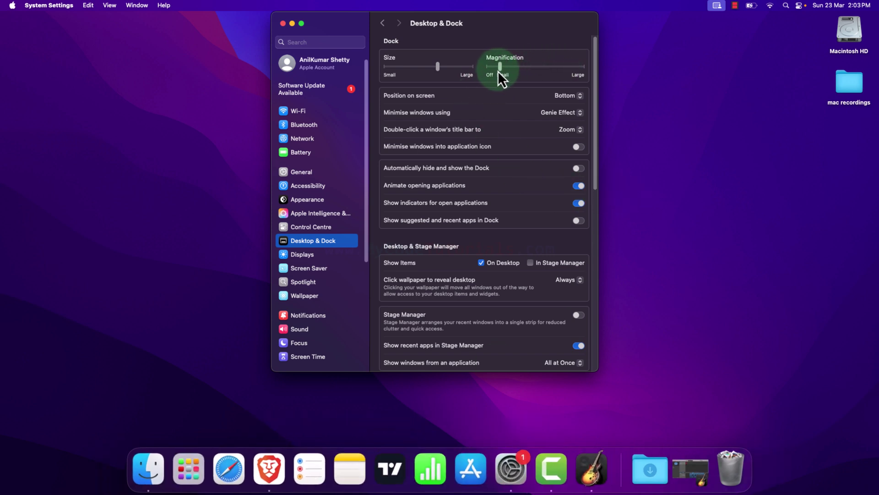
drag(432, 71, 425, 71)
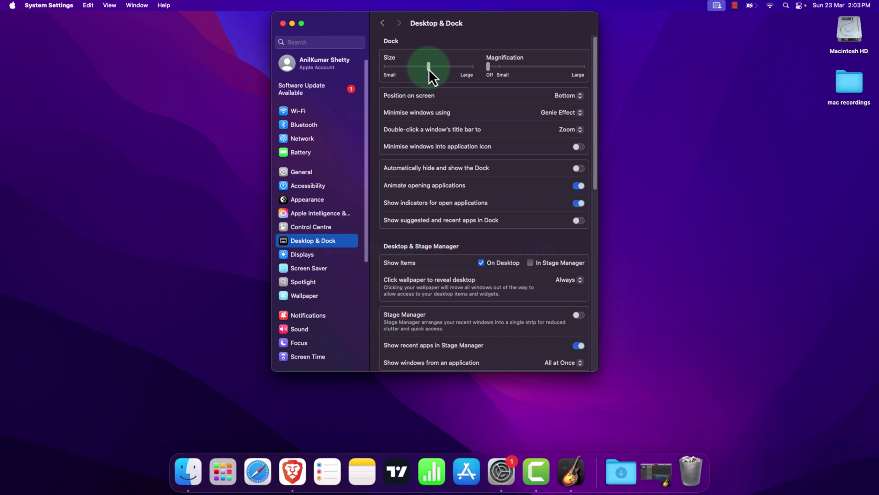